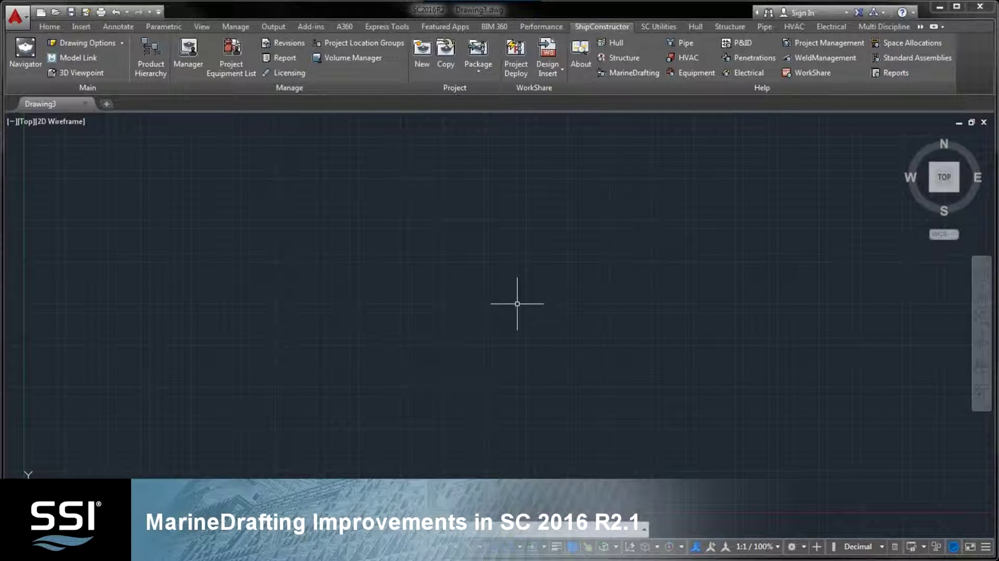
# Open the Cambered Deck output drawing from the Navigator.
pyautogui.click(26, 64)
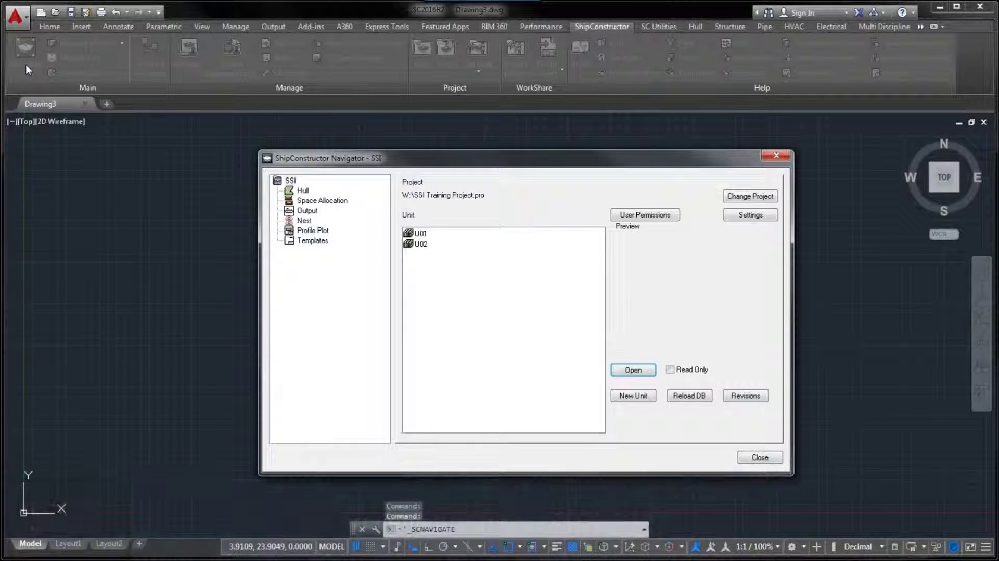
pyautogui.click(306, 211)
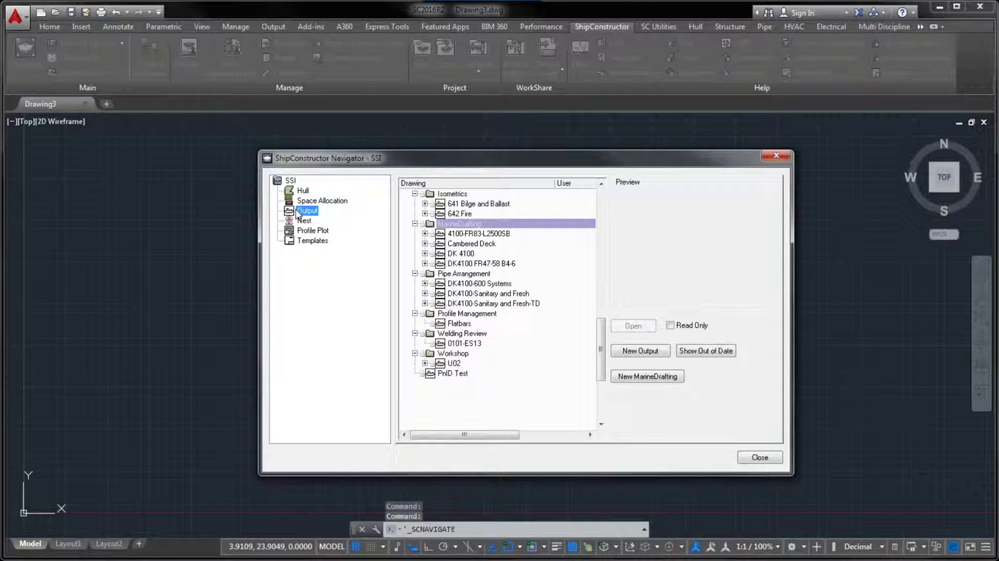
pyautogui.click(461, 244)
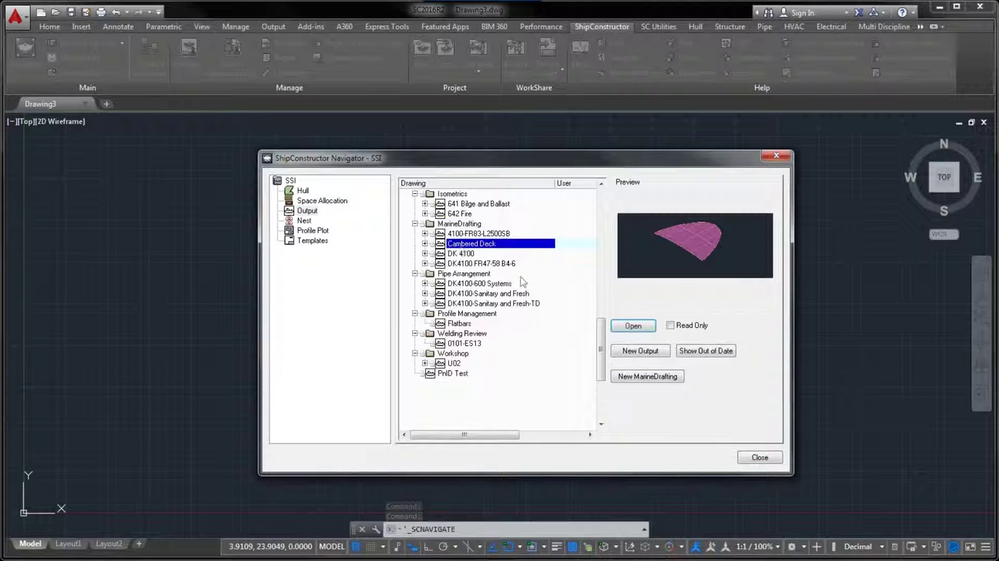
pyautogui.click(622, 327)
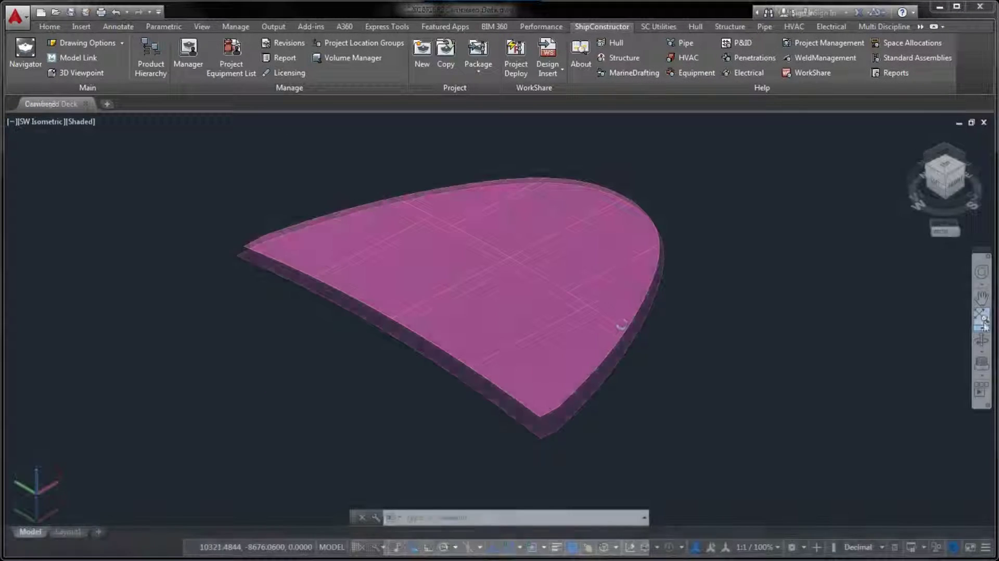
# Orbit the deck to a lower angle to reveal its green stiffeners.
pyautogui.click(981, 341)
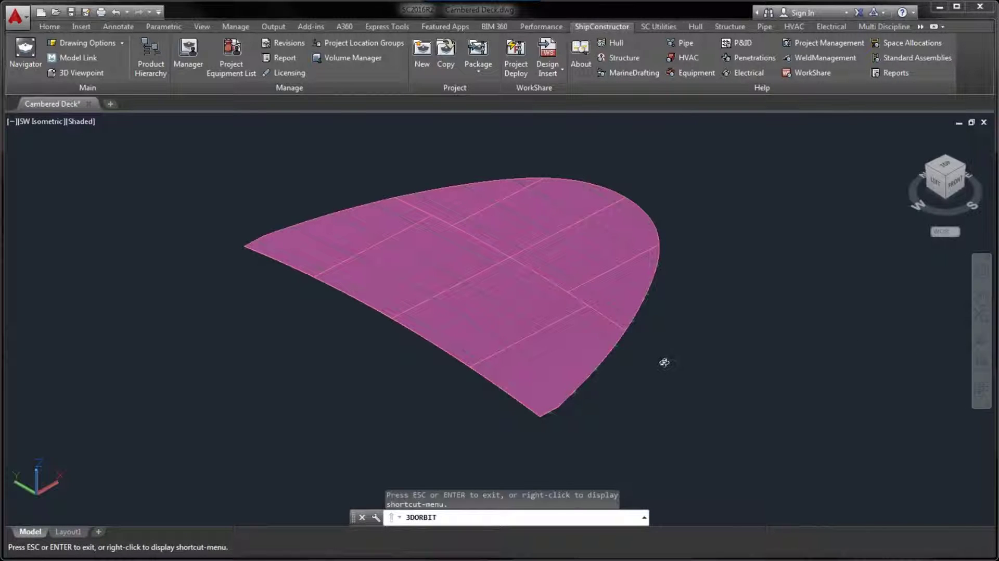
pyautogui.moveTo(664, 362); pyautogui.dragTo(676, 259)
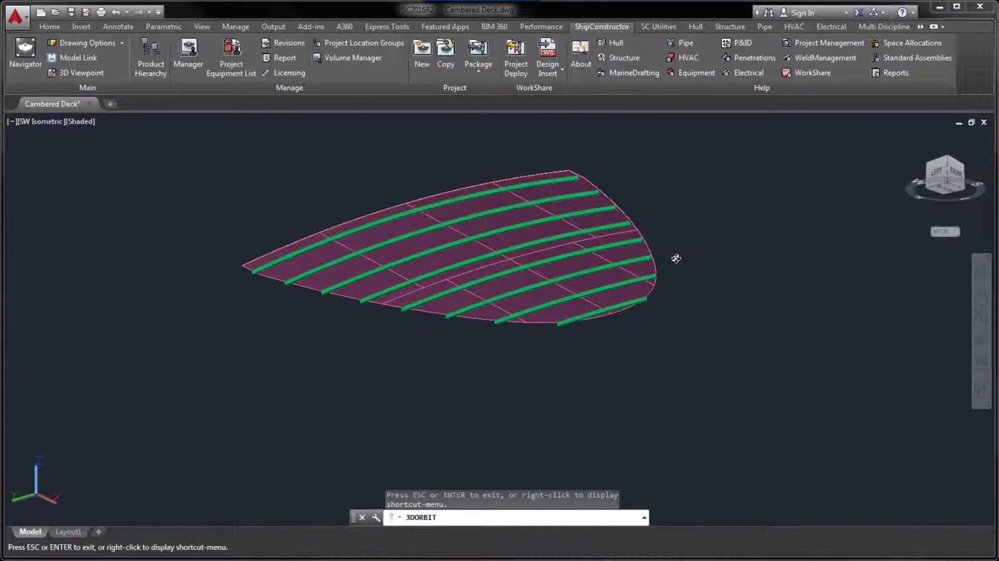
pyautogui.rightClick(676, 259)
pyautogui.click(703, 267)
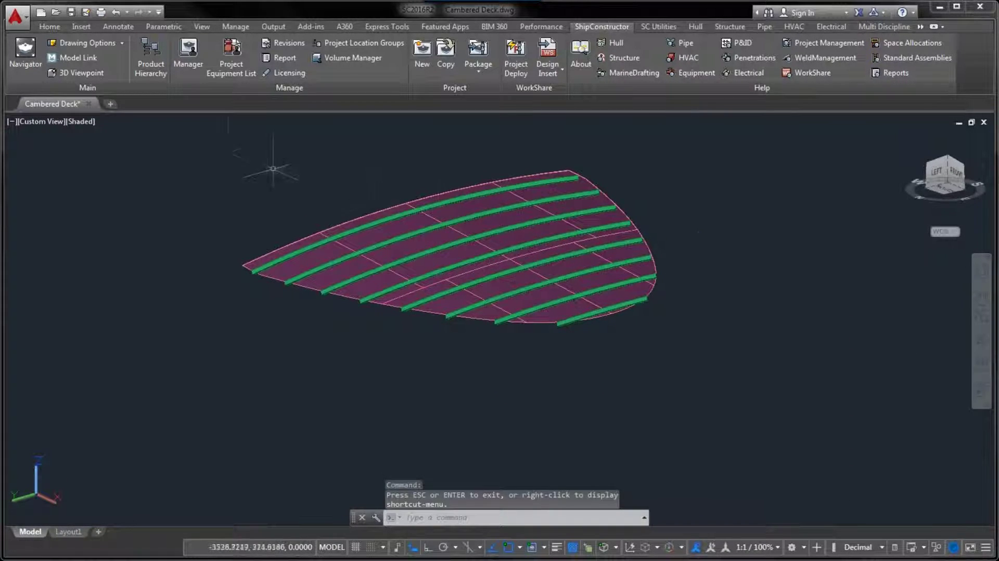
pyautogui.click(27, 52)
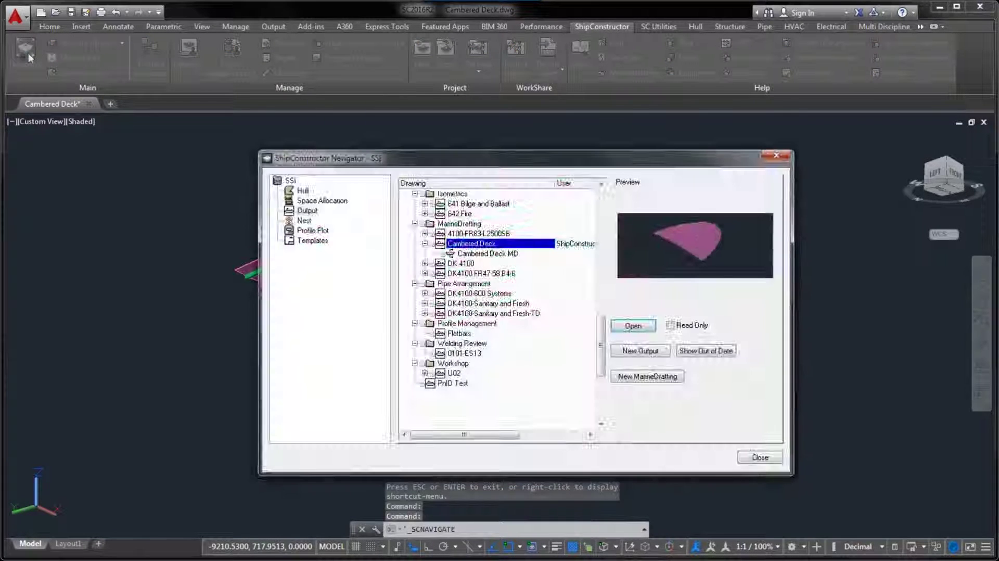
# Open the Cambered Deck MD drafting drawing and answer the save prompt for the previous drawing.
pyautogui.click(472, 254)
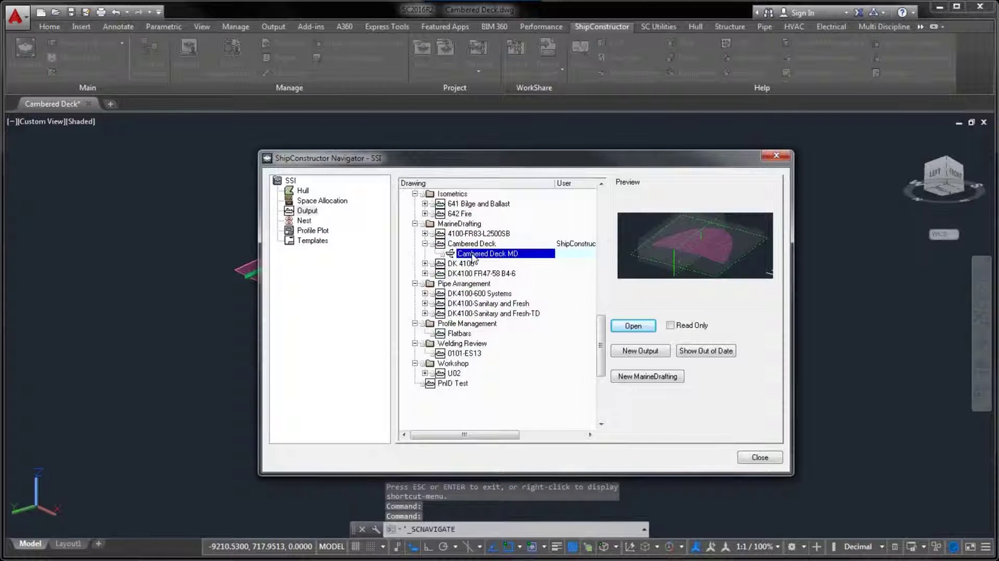
pyautogui.click(646, 332)
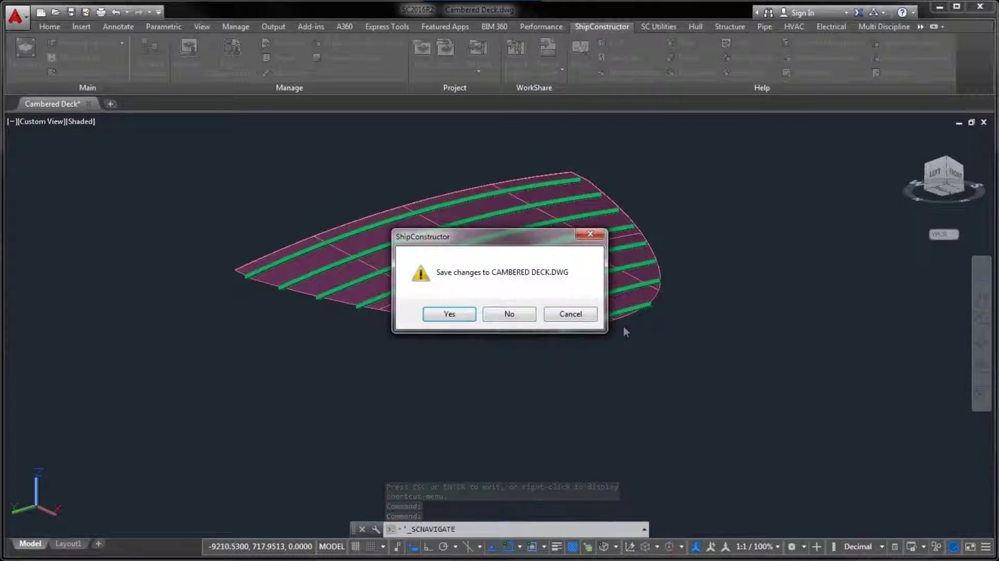
pyautogui.click(509, 314)
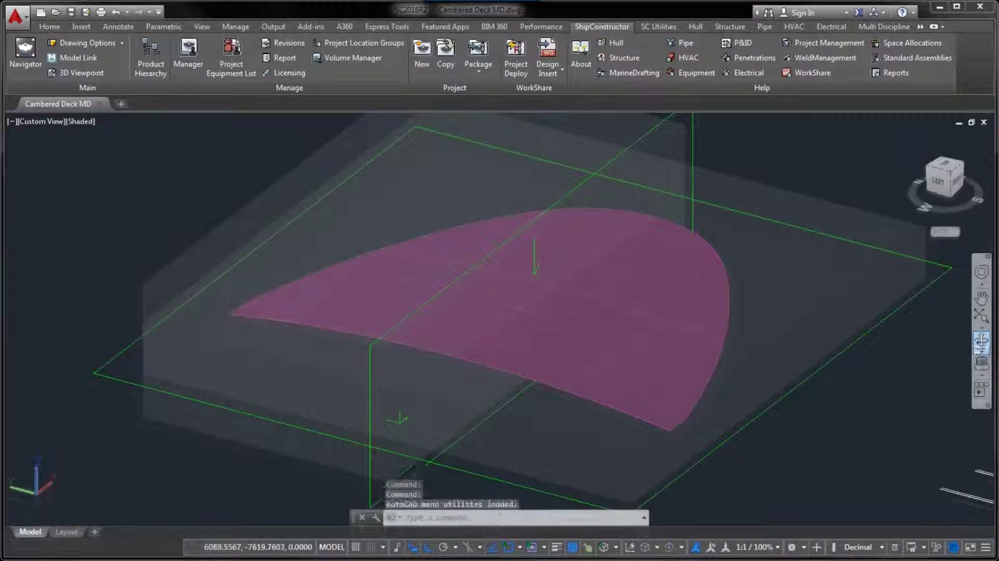
# Orbit the stiffened deck to a side elevation inside its green section planes.
pyautogui.click(981, 341)
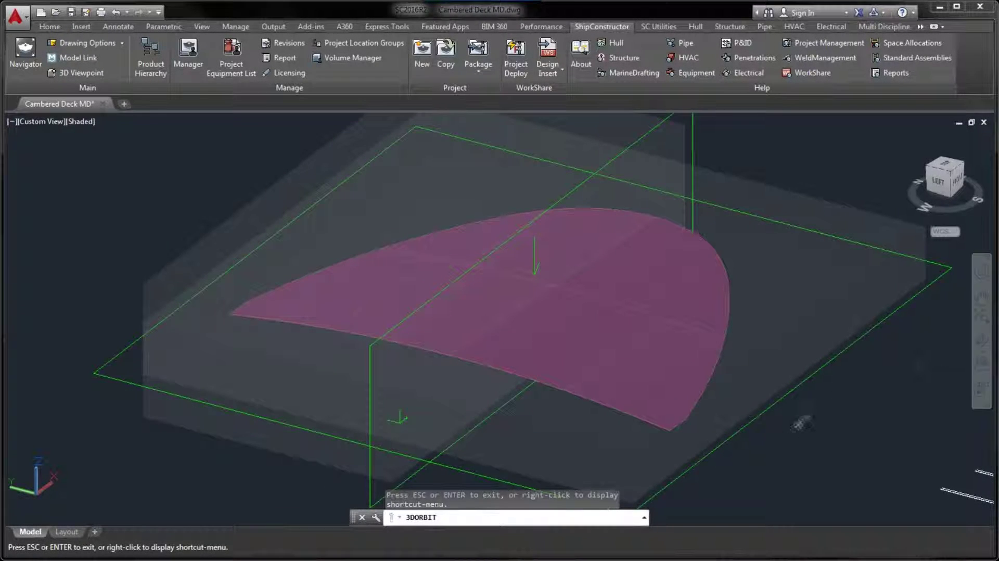
pyautogui.moveTo(793, 443); pyautogui.dragTo(885, 359)
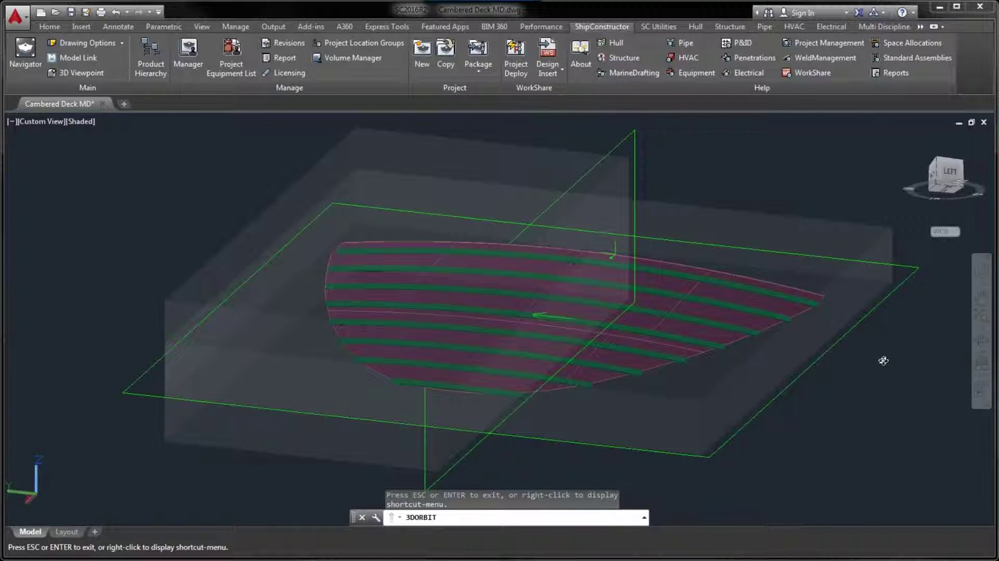
pyautogui.rightClick(884, 364)
pyautogui.click(884, 369)
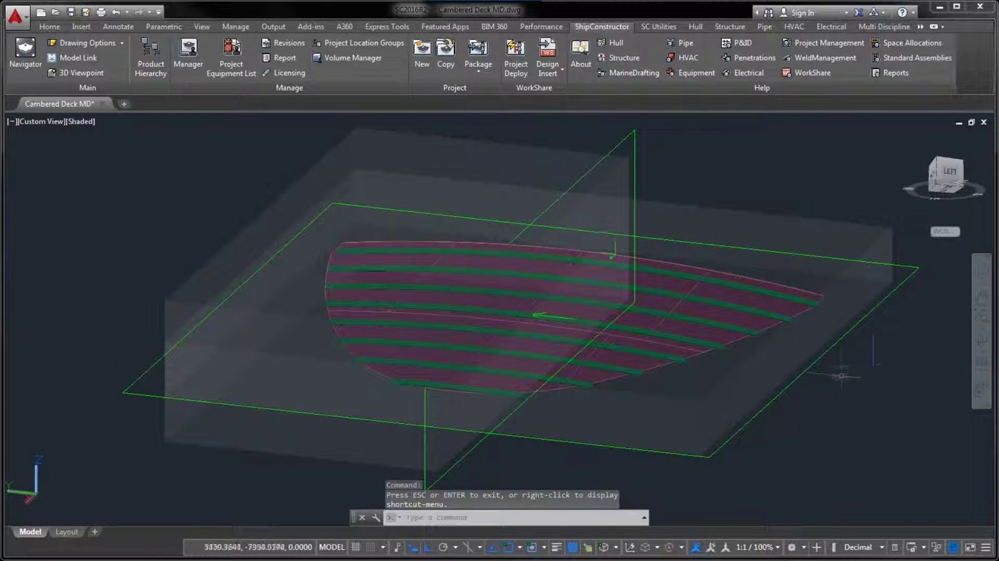
# Switch to the layout sheet and zoom window into the Starboard View (Middle Section).
pyautogui.click(72, 533)
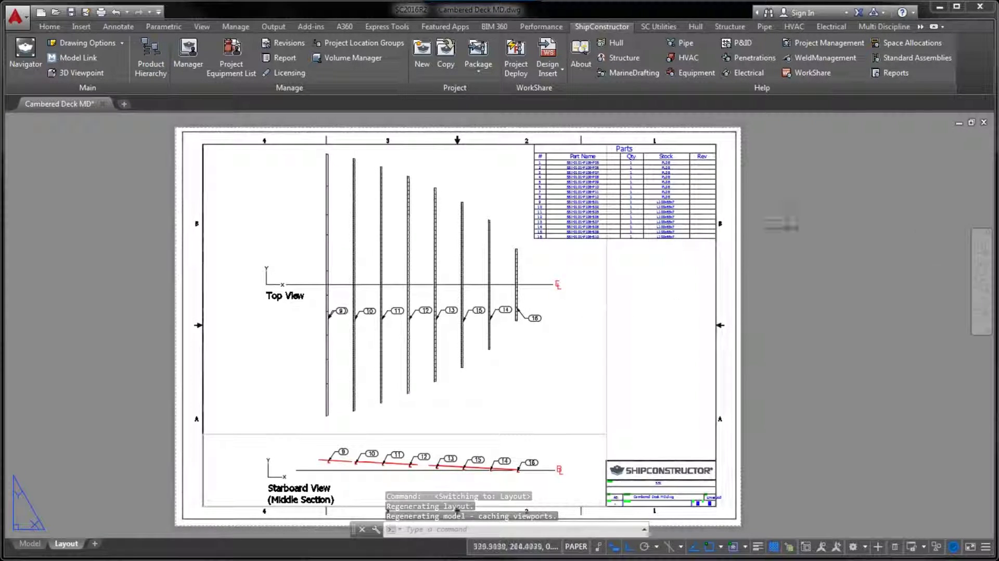
pyautogui.click(982, 301)
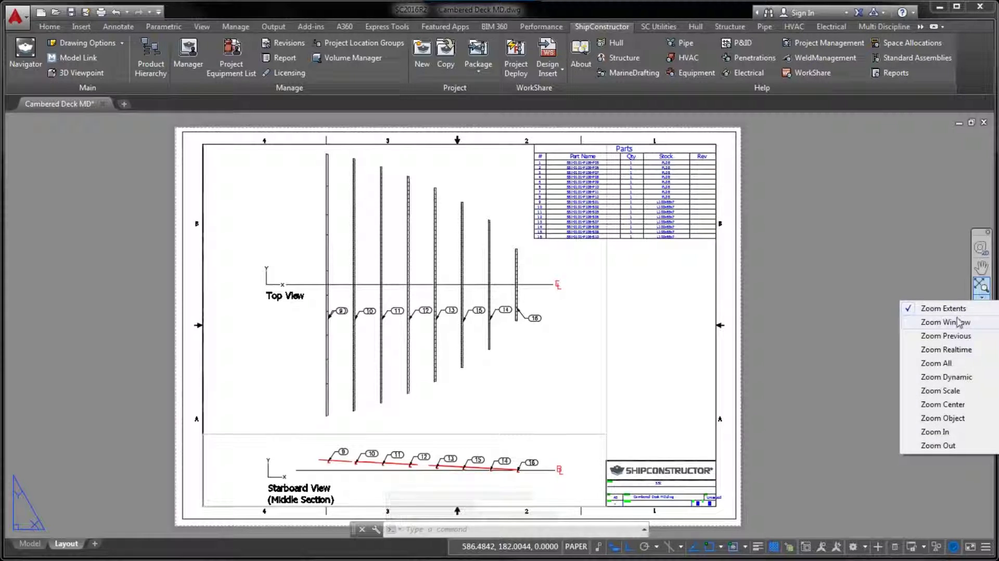
pyautogui.click(862, 322)
pyautogui.click(243, 416)
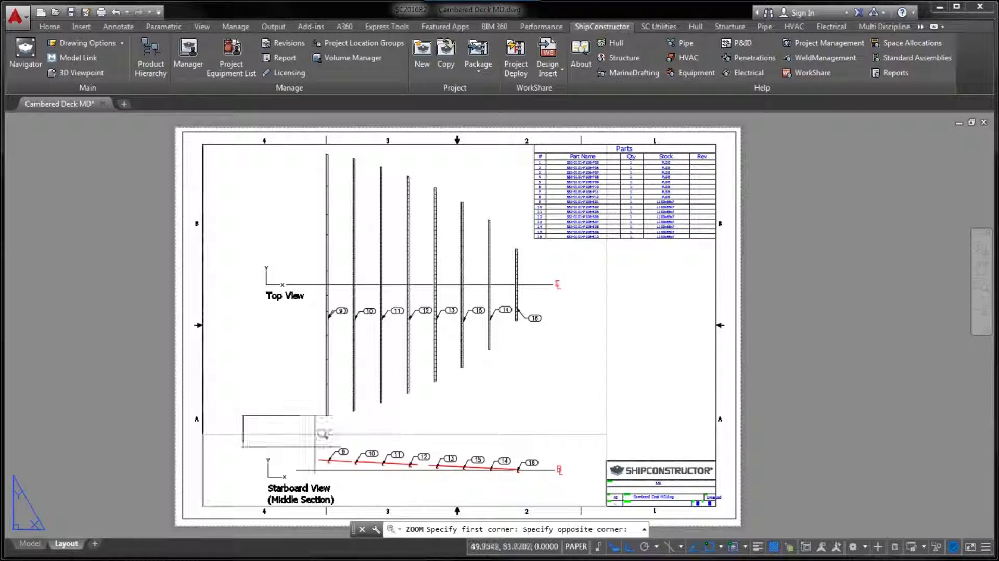
pyautogui.click(596, 505)
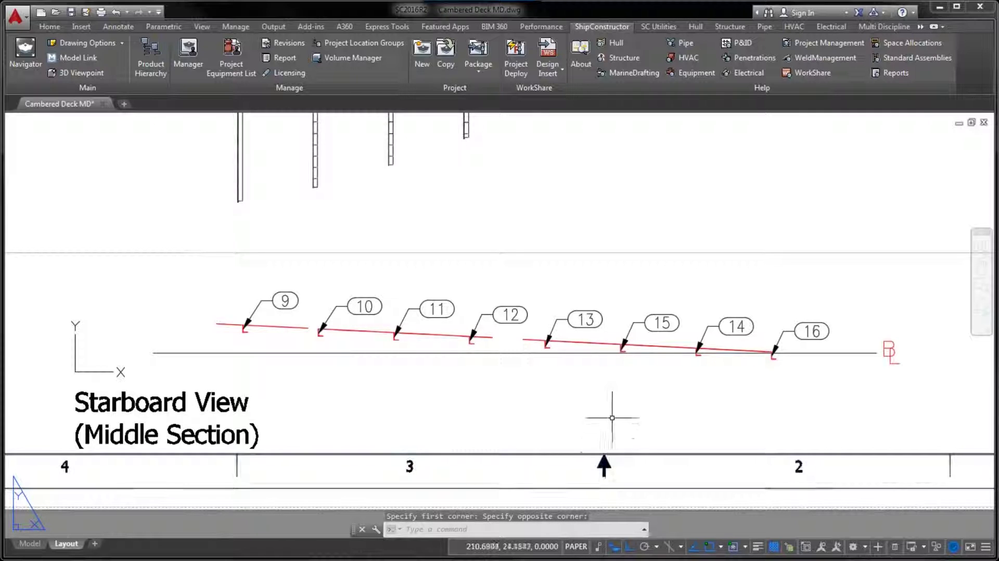
pyautogui.click(920, 26)
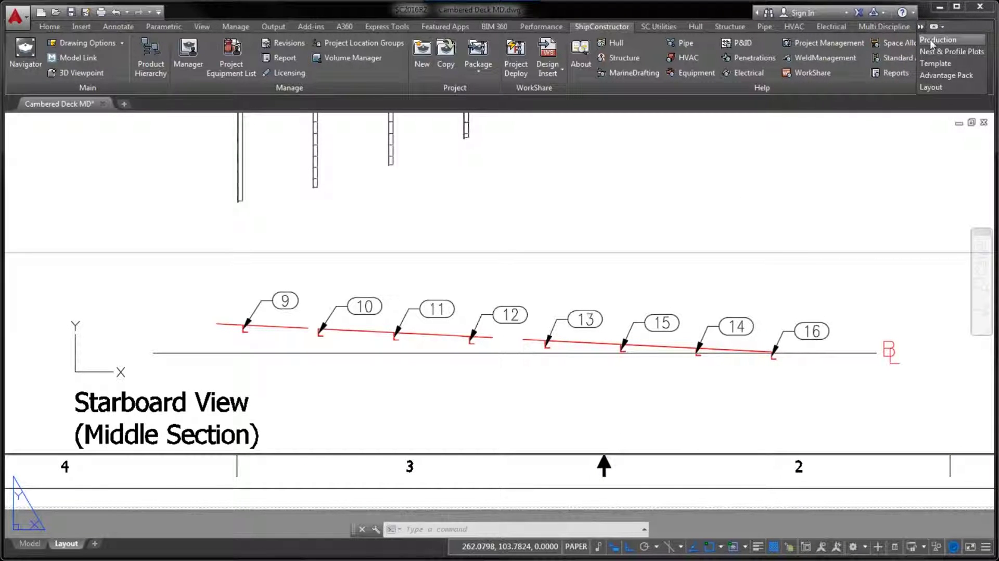
# Update the views with Curved Plate Output set to Solids When Not Sectioned.
pyautogui.click(931, 41)
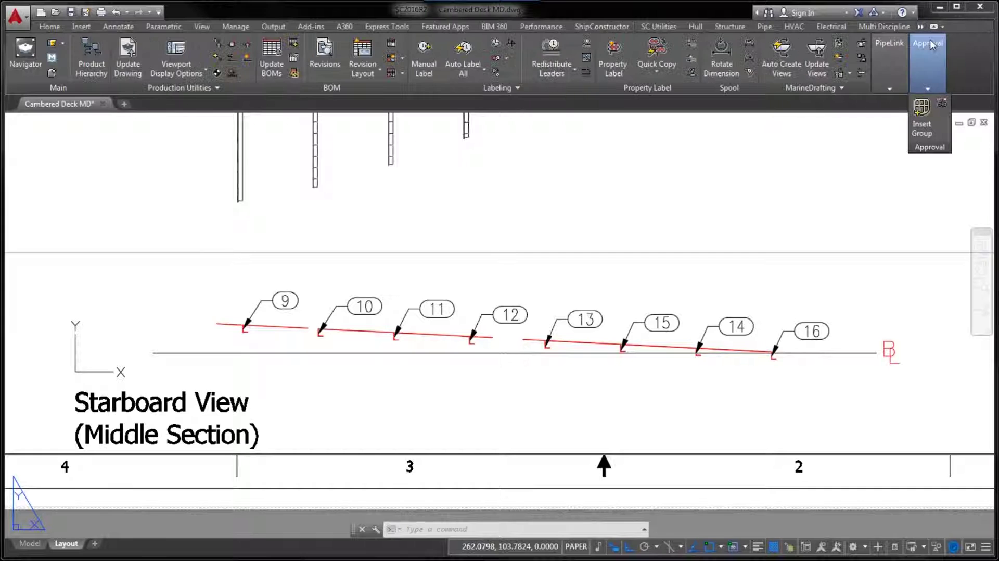
pyautogui.click(815, 52)
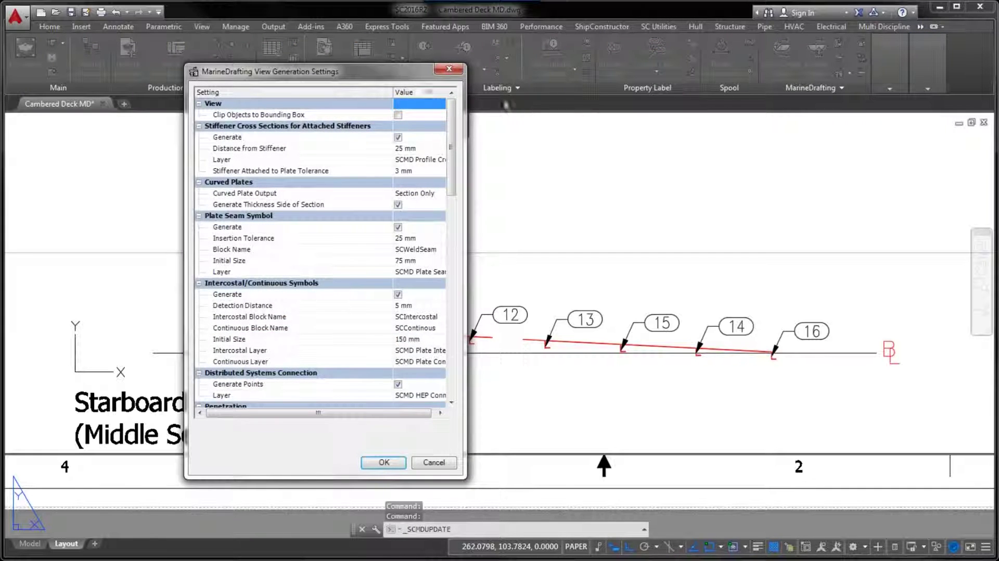
pyautogui.moveTo(393, 89); pyautogui.dragTo(352, 89)
pyautogui.click(421, 197)
pyautogui.click(440, 195)
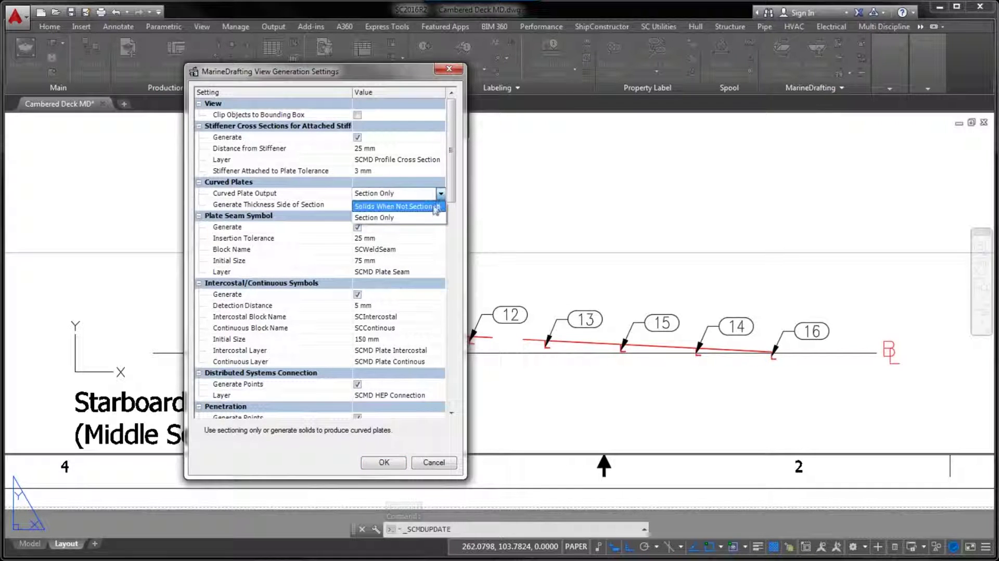
pyautogui.click(435, 207)
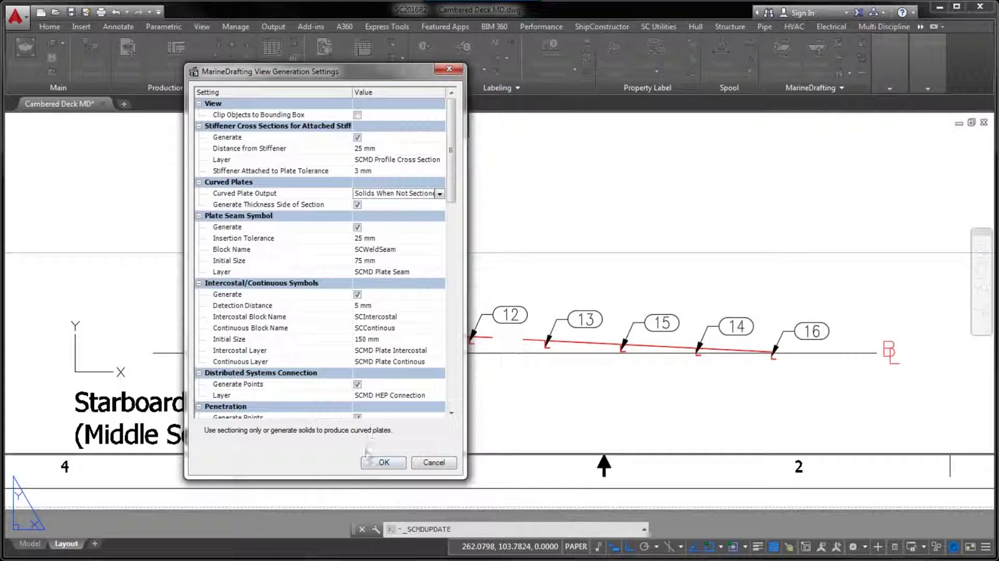
pyautogui.click(383, 463)
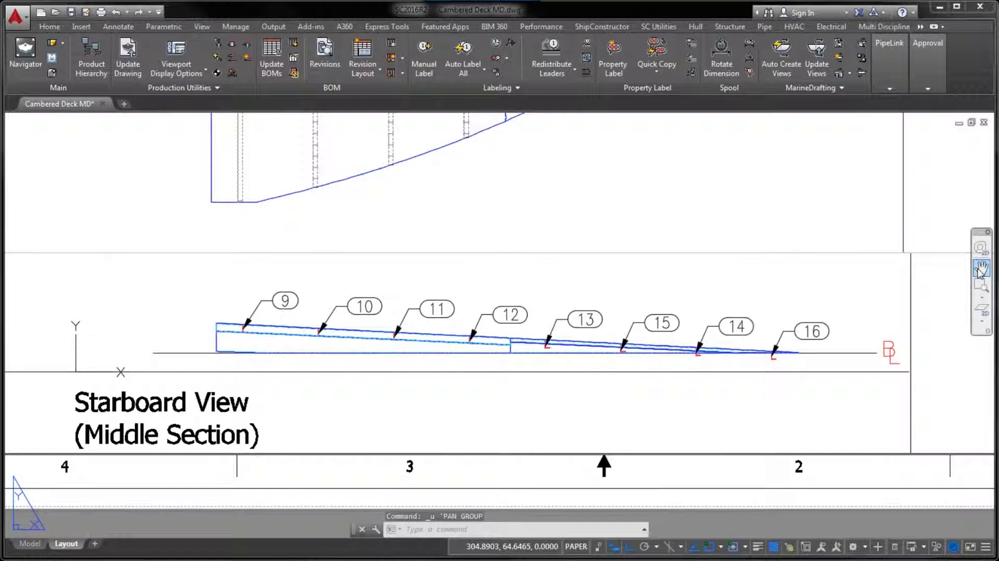
# Zoom to extents to show the whole sheet with the blue deck plate outlines.
pyautogui.click(979, 272)
pyautogui.middleClick(616, 179)
pyautogui.middleClick(616, 179)
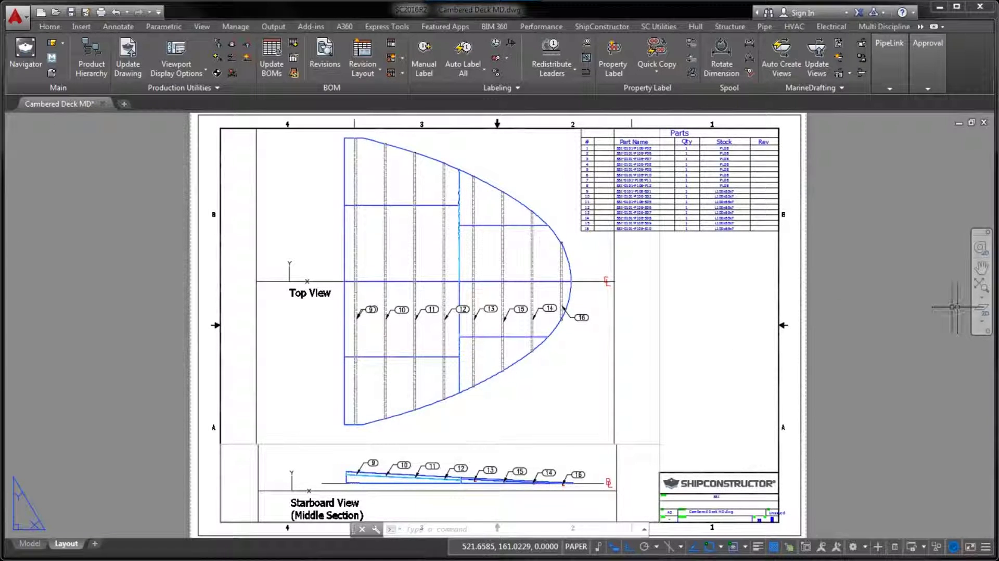
pyautogui.click(667, 150)
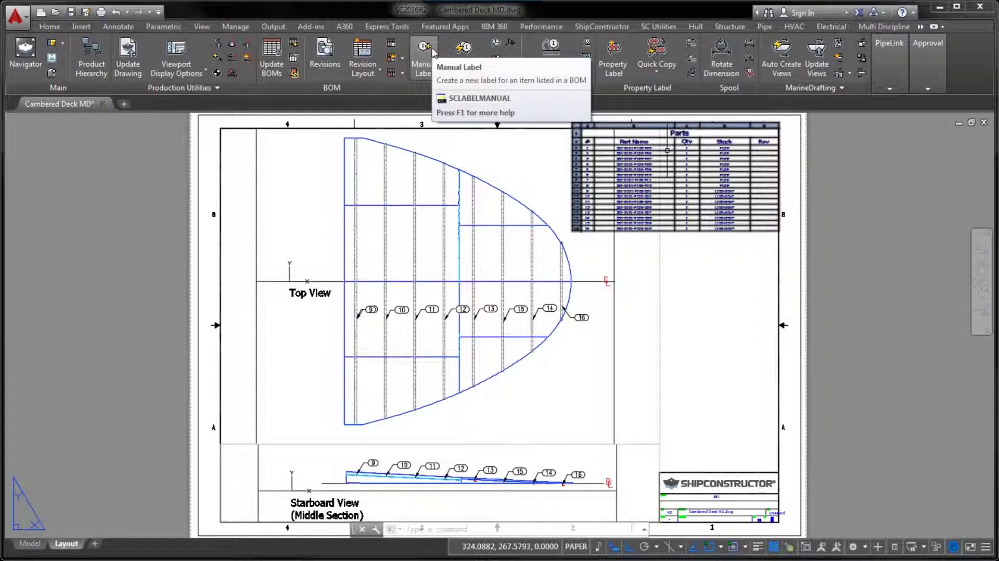
pyautogui.click(424, 50)
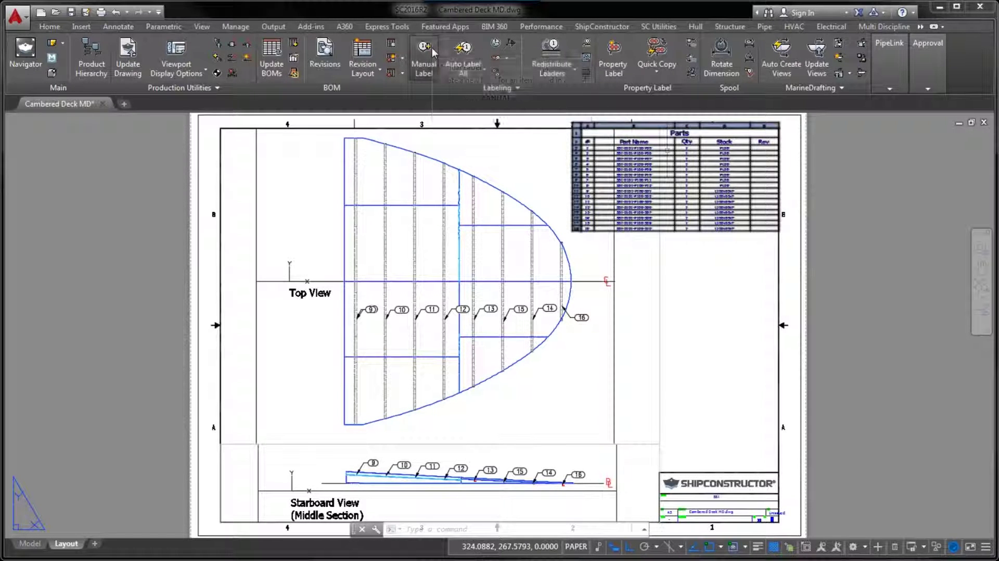
# Place Manual Label balloons 5, 6, 3 and 2 around the Top View hull outline.
pyautogui.click(343, 239)
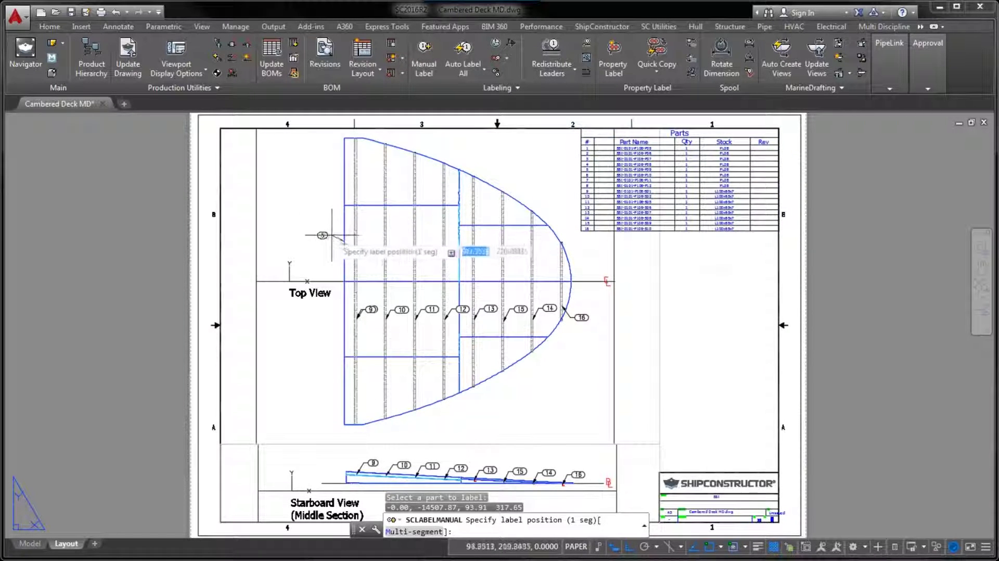
pyautogui.click(333, 234)
pyautogui.click(343, 175)
pyautogui.click(331, 165)
pyautogui.click(489, 183)
pyautogui.click(506, 168)
pyautogui.click(566, 256)
pyautogui.click(582, 250)
pyautogui.rightClick(637, 265)
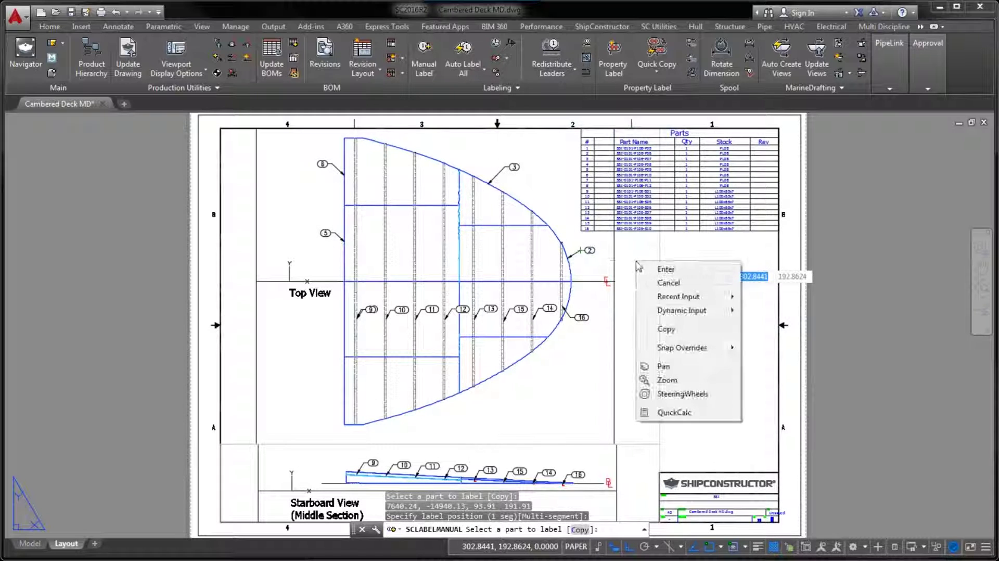
pyautogui.click(665, 269)
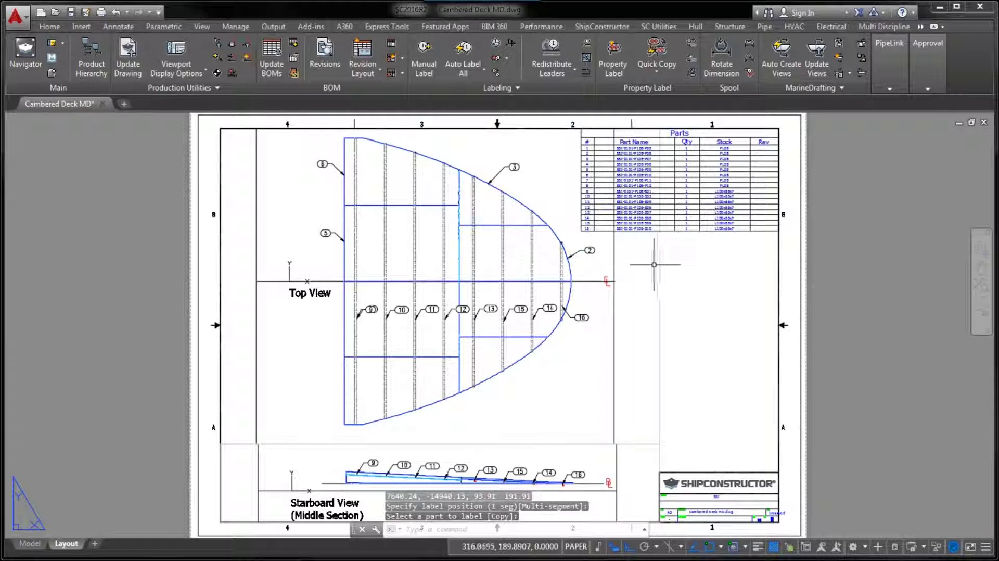
pyautogui.moveTo(486, 461)
pyautogui.mouseDown(button='middle')
pyautogui.moveTo(525, 364)
pyautogui.moveTo(550, 343)
pyautogui.moveTo(540, 300)
pyautogui.mouseUp(button='middle')
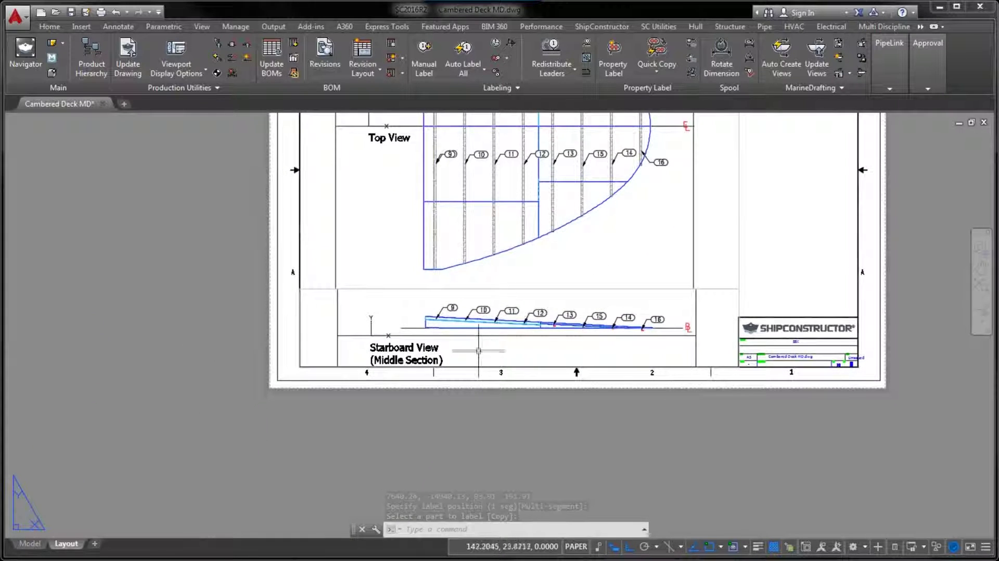
# Label the Starboard View deck part with balloon 6 at its left end, then zoom extents.
pyautogui.scroll(4, 478, 352)
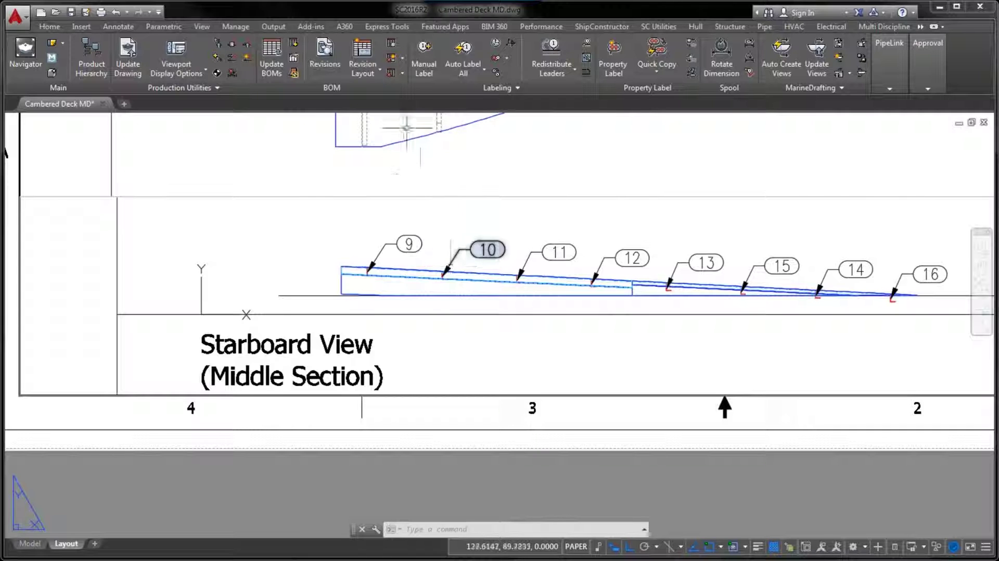
pyautogui.click(419, 50)
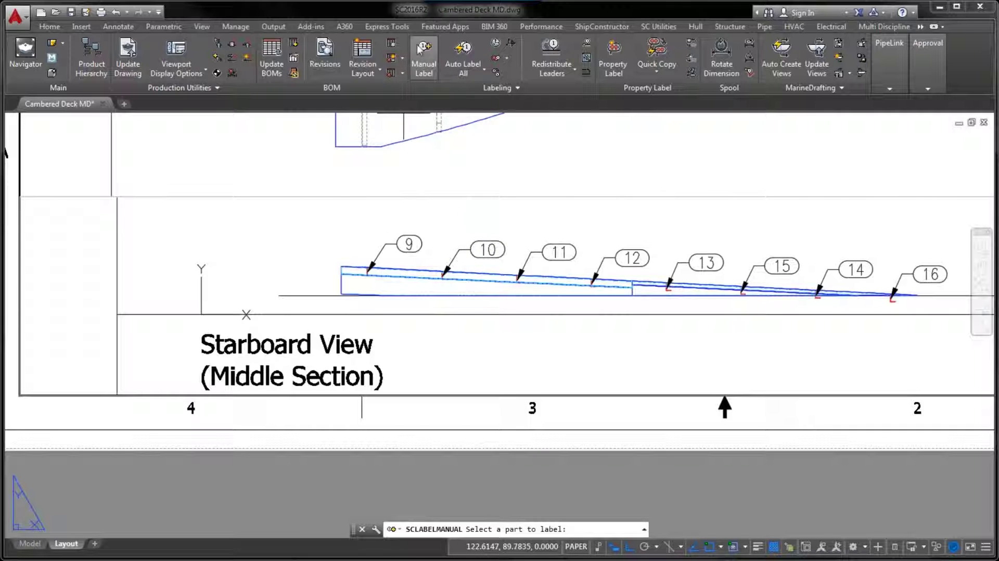
pyautogui.click(341, 283)
pyautogui.click(290, 260)
pyautogui.click(981, 284)
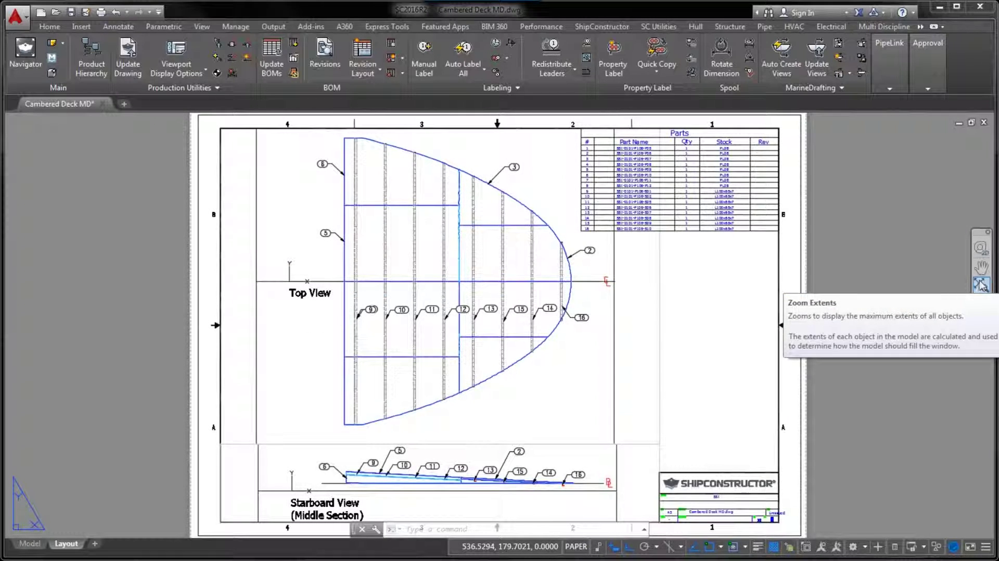
pyautogui.click(25, 55)
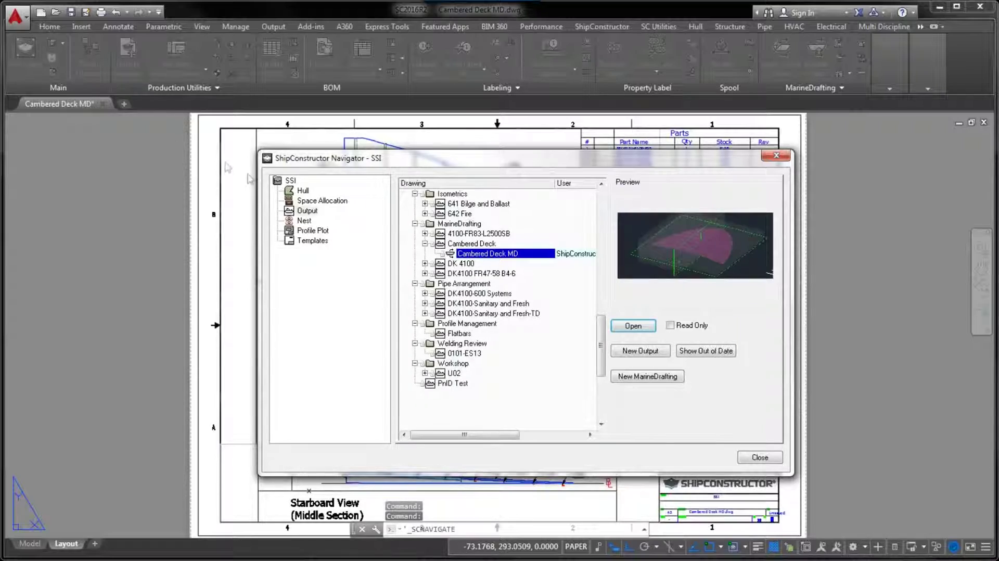
# Open the DK4100 FR47-58 B4-6 model drawing and orbit to view it from the side.
pyautogui.doubleClick(481, 273)
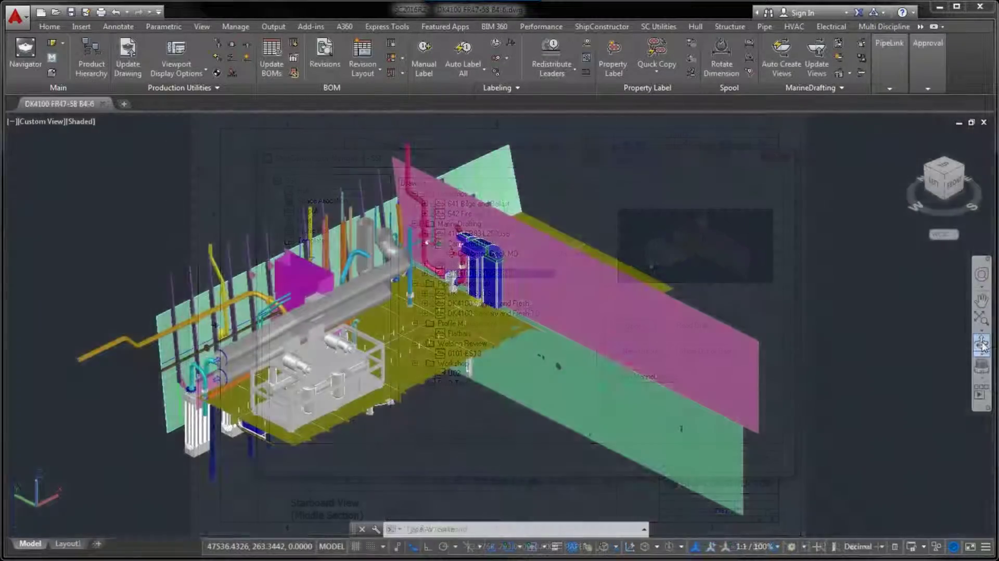
pyautogui.click(982, 344)
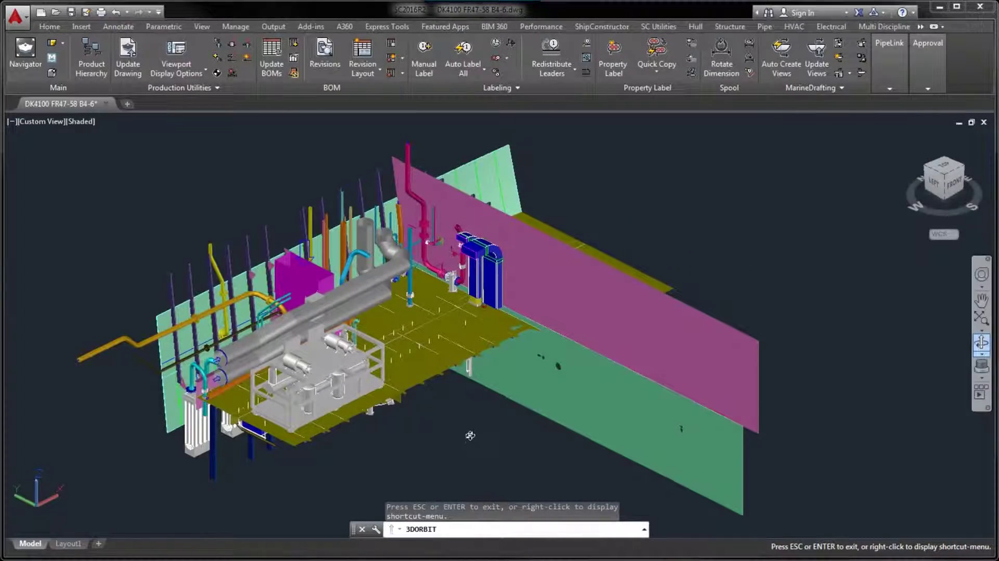
pyautogui.moveTo(470, 436)
pyautogui.mouseDown()
pyautogui.moveTo(494, 371)
pyautogui.moveTo(503, 419)
pyautogui.moveTo(472, 436)
pyautogui.mouseUp()
pyautogui.rightClick(473, 437)
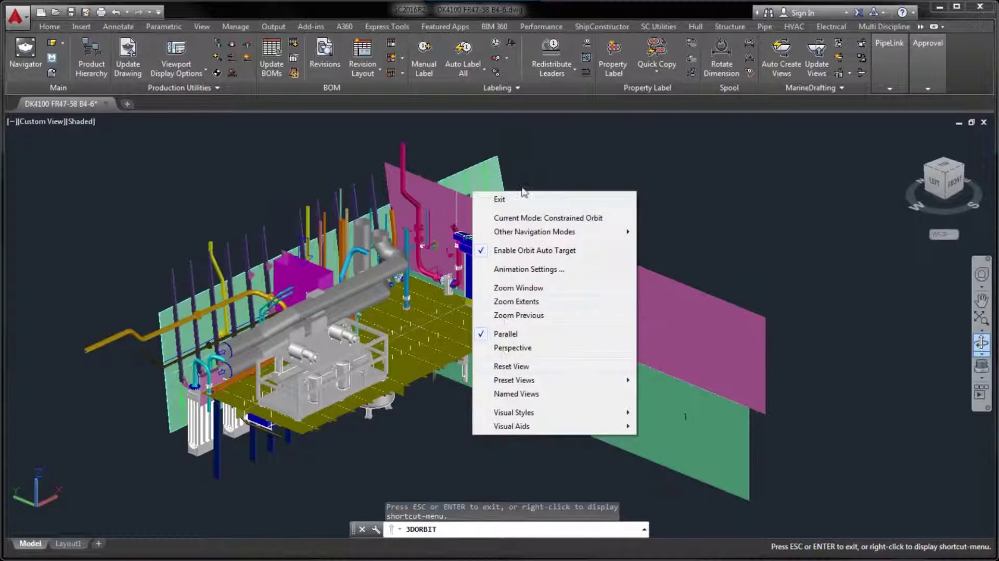
pyautogui.click(515, 203)
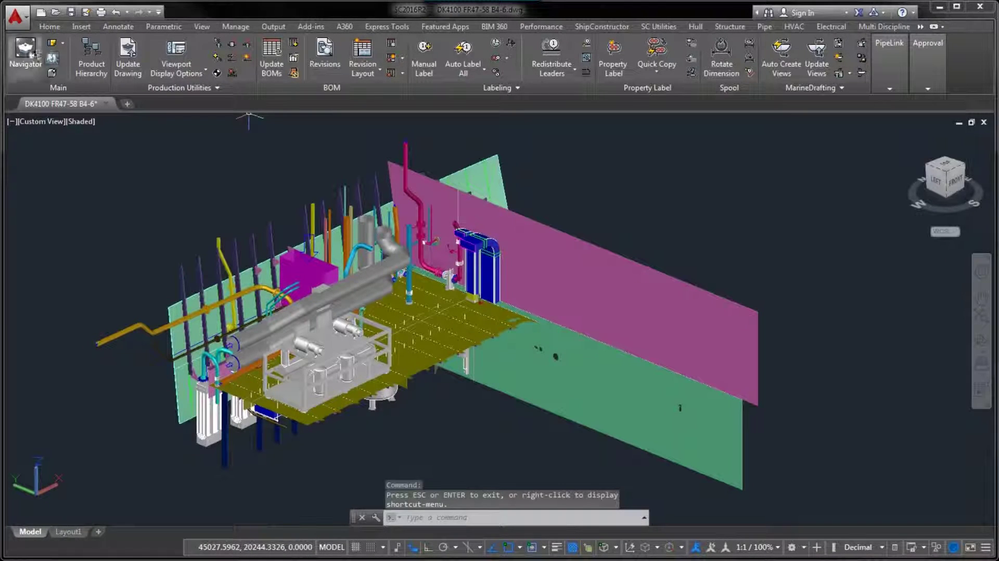
pyautogui.click(26, 52)
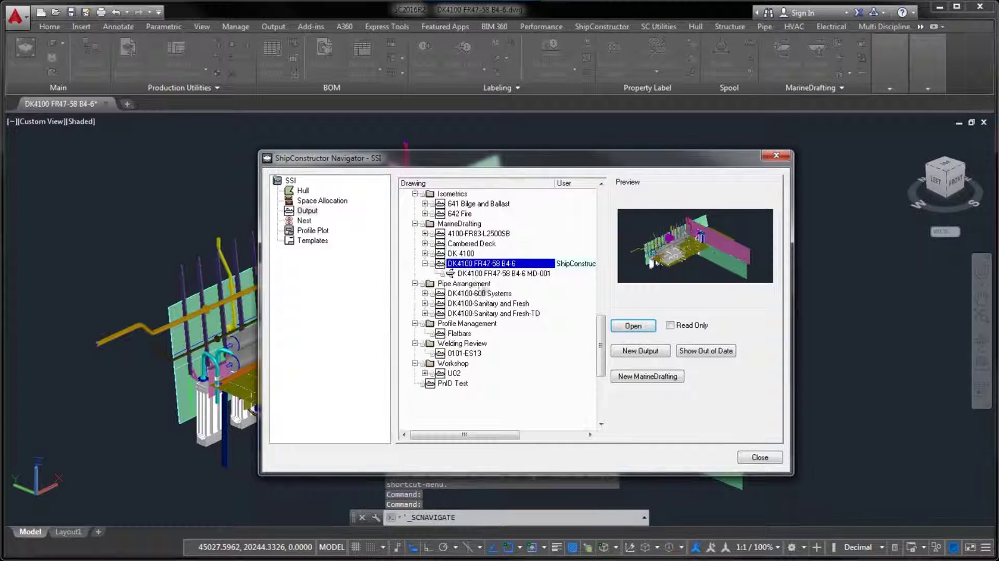
# Open DK4100 FR47-58 B4-6 MD-001 and zoom window into the B04–B07 area.
pyautogui.click(490, 274)
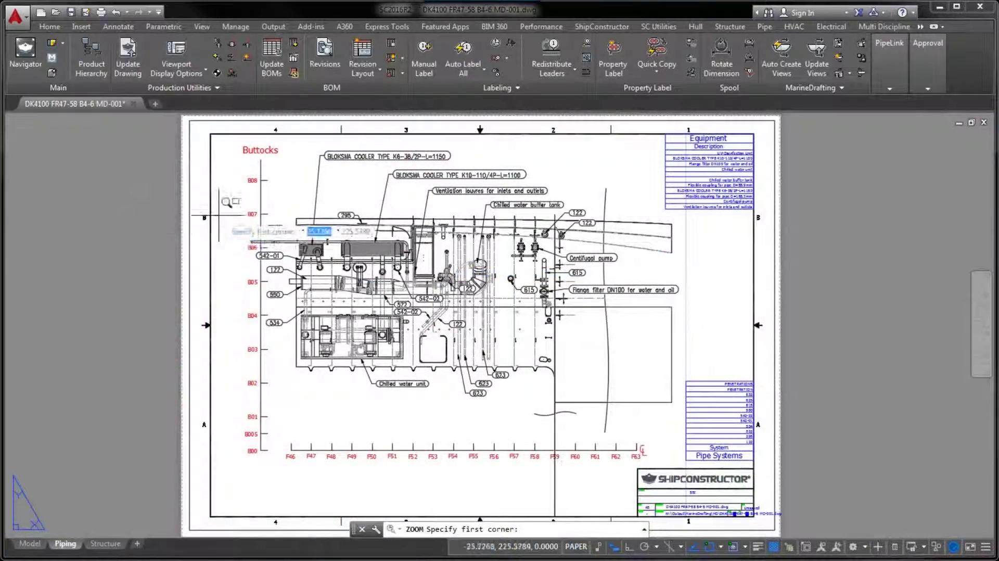
pyautogui.click(227, 210)
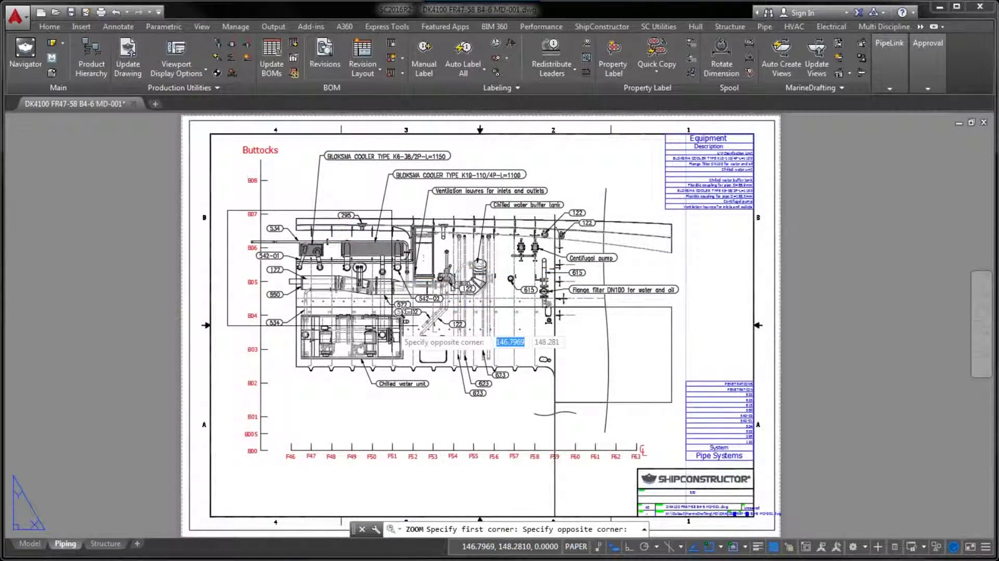
pyautogui.click(391, 324)
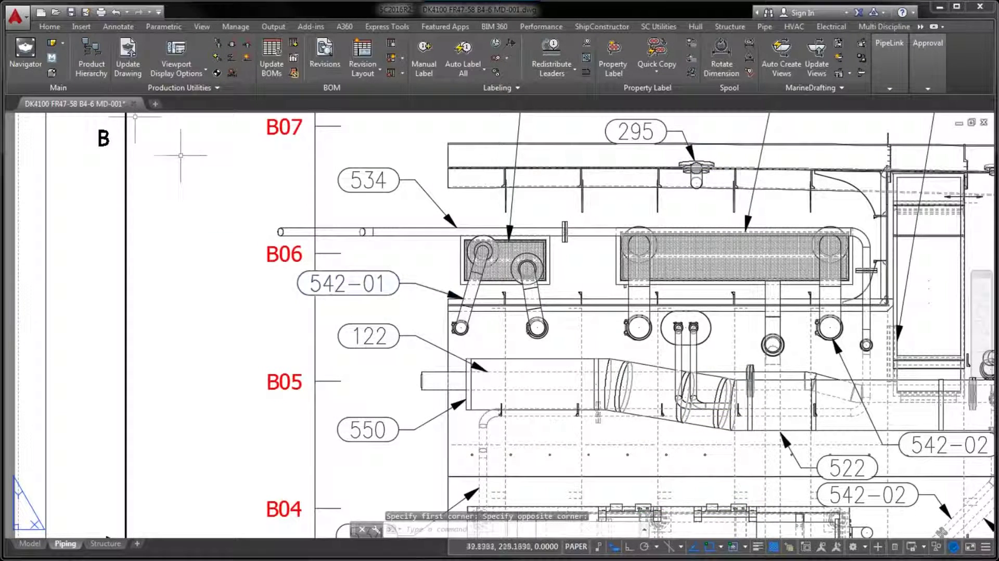
# Draw a rectangular revision cloud around the protruding pipe end at B06 and label 534.
pyautogui.click(56, 28)
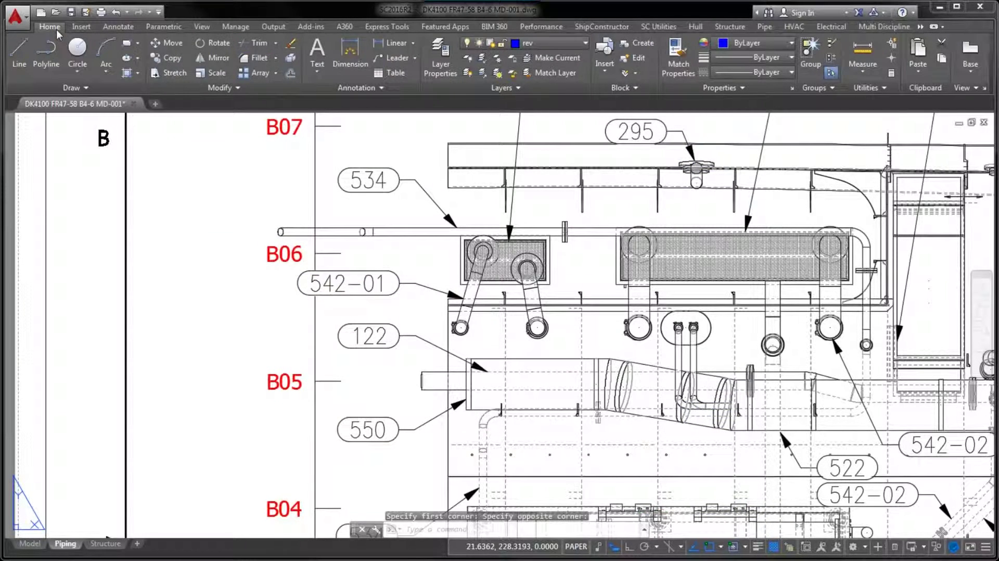
pyautogui.click(118, 27)
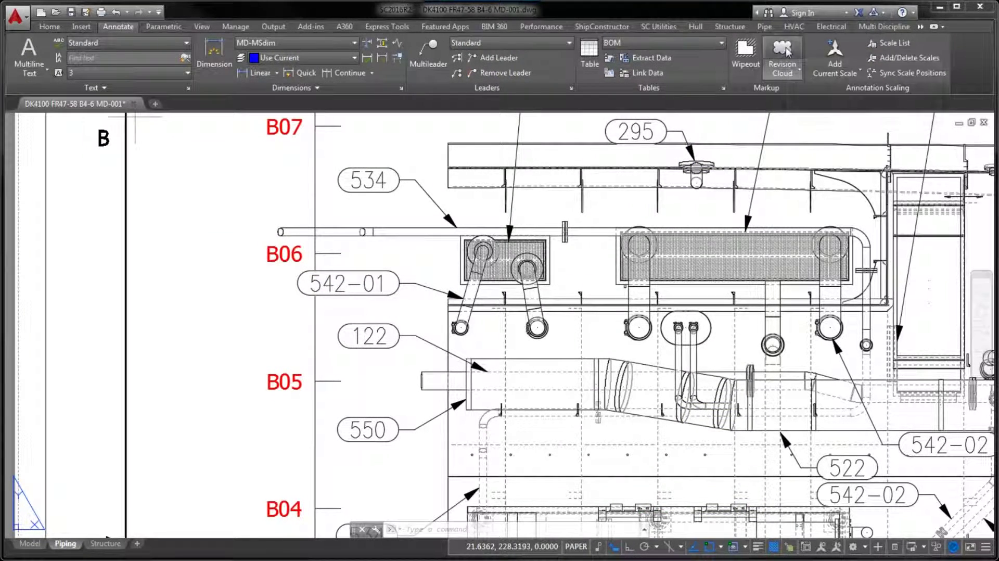
pyautogui.click(782, 55)
pyautogui.click(223, 187)
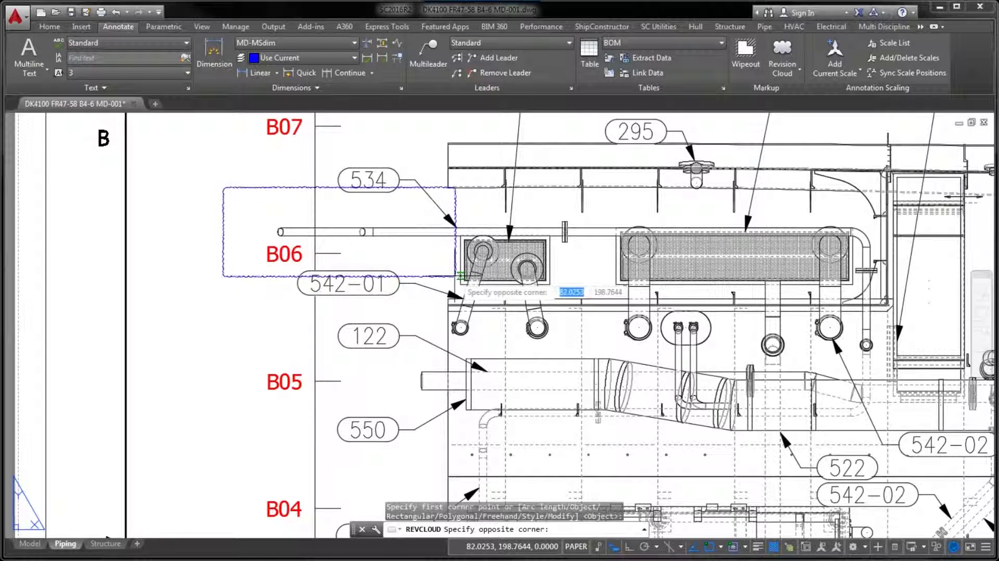
pyautogui.click(461, 276)
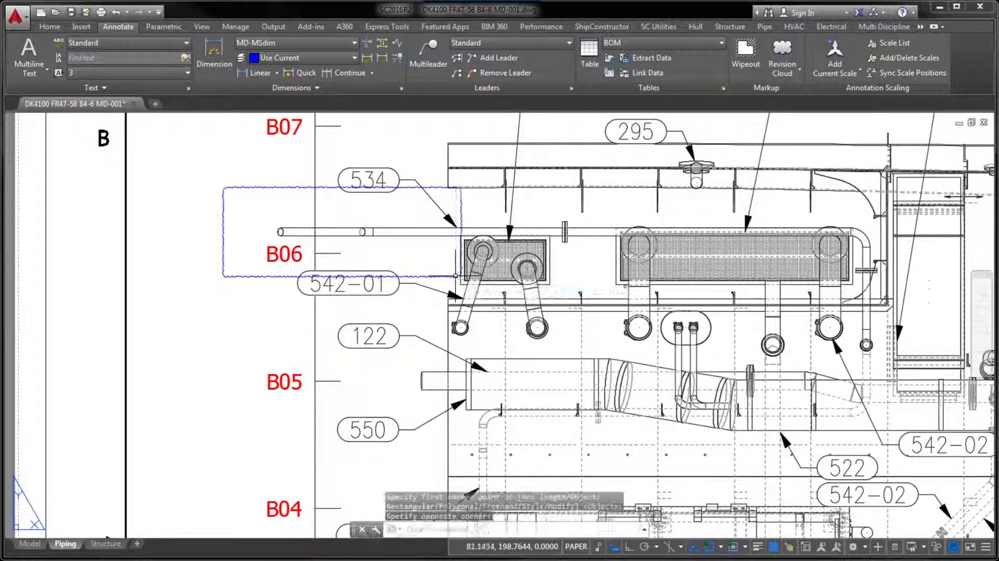
pyautogui.click(30, 543)
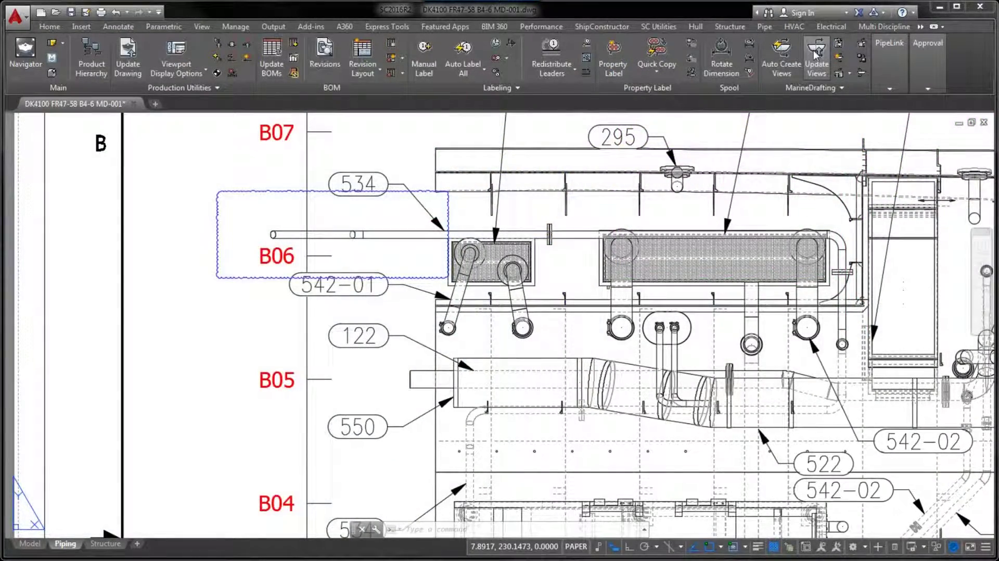
# Regenerate the MD-001 views with Clip Objects to Bounding Box enabled, trimming the B06 pipe.
pyautogui.click(816, 54)
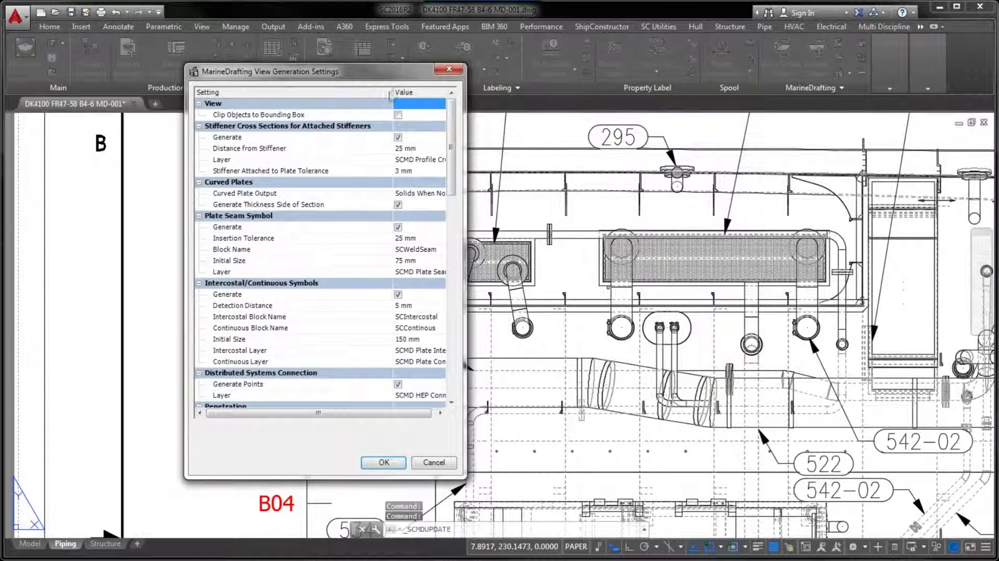
pyautogui.moveTo(392, 90); pyautogui.dragTo(319, 94)
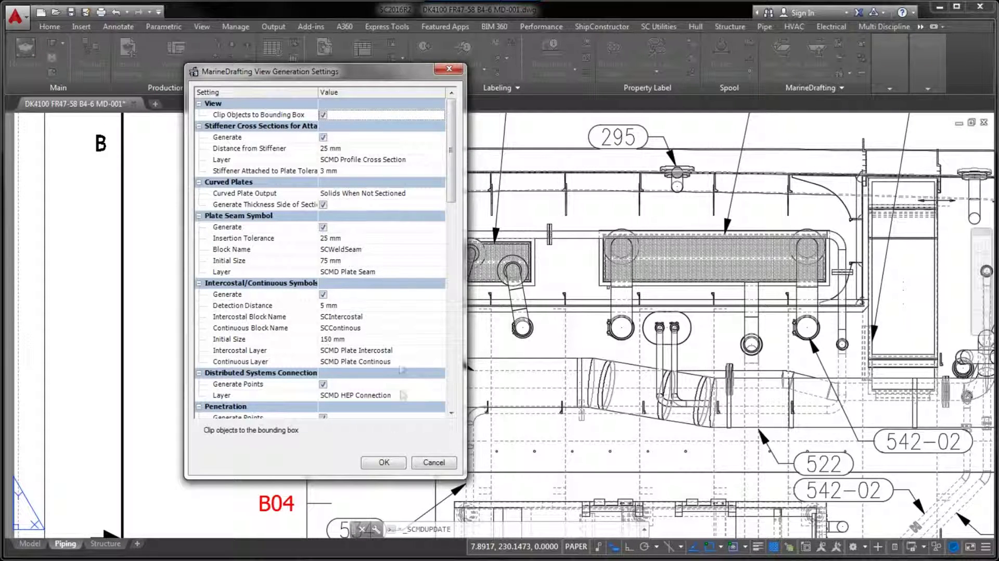
pyautogui.click(384, 462)
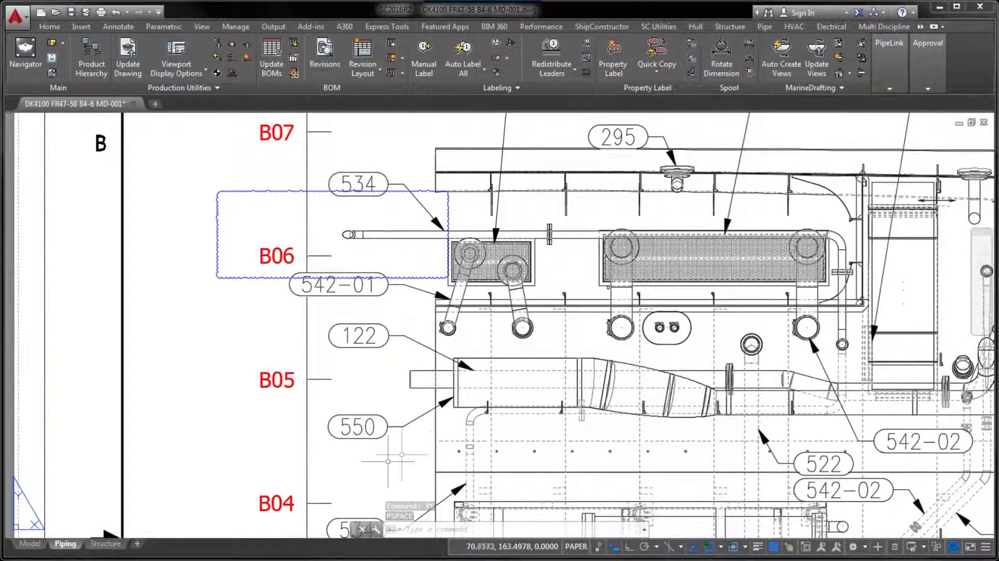
# Zoom to extents to show the entire MD-001 Piping sheet.
pyautogui.click(982, 296)
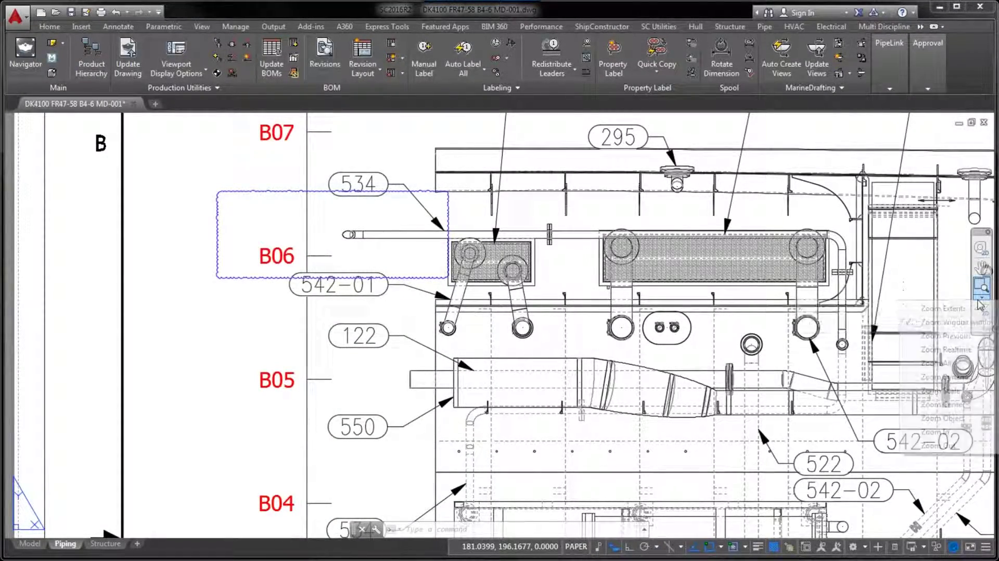
pyautogui.click(959, 305)
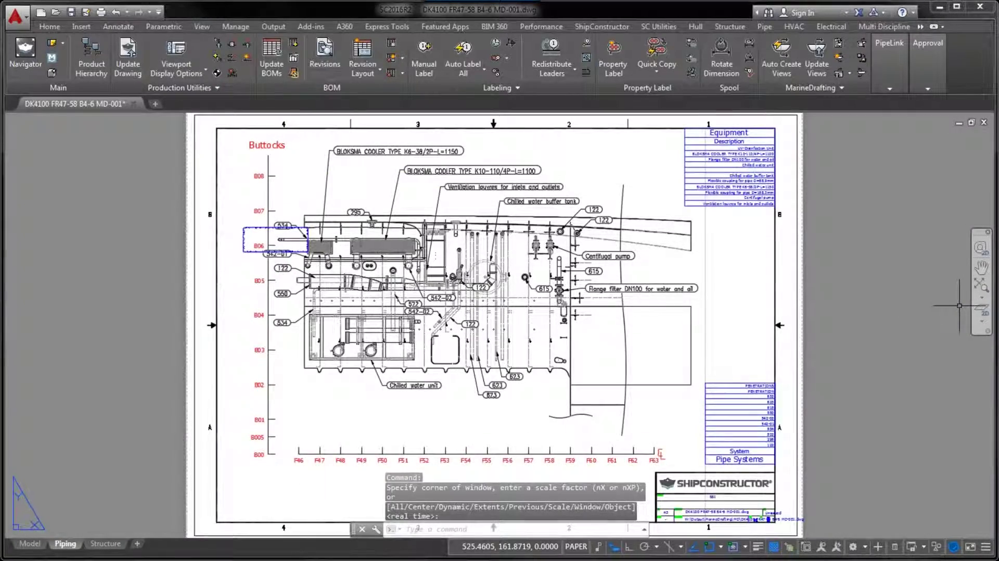